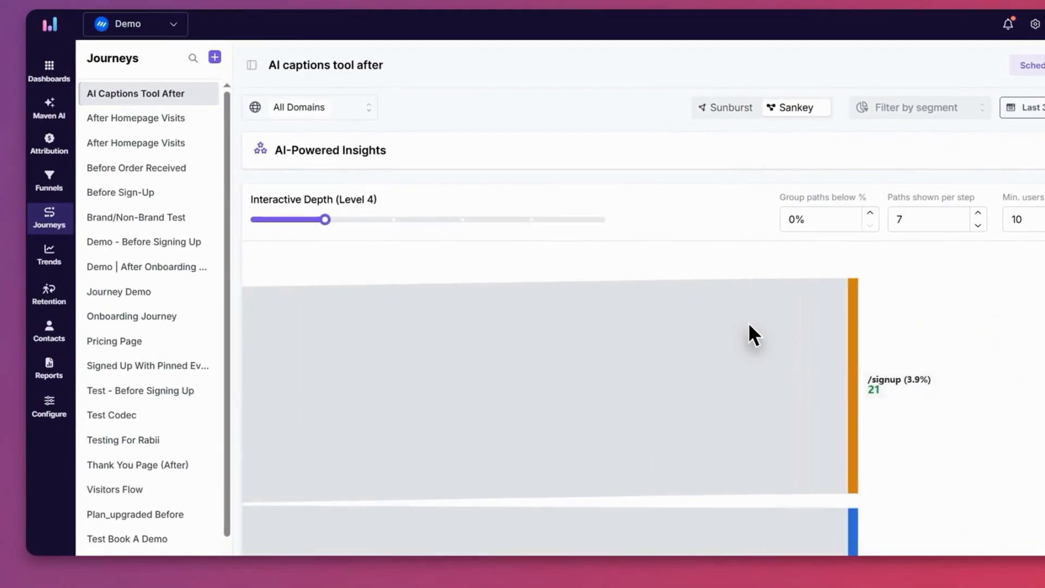
Step: Raise the Sankey chart's Interactive Depth to the next mark above 4 levels
mouse_move(335, 221)
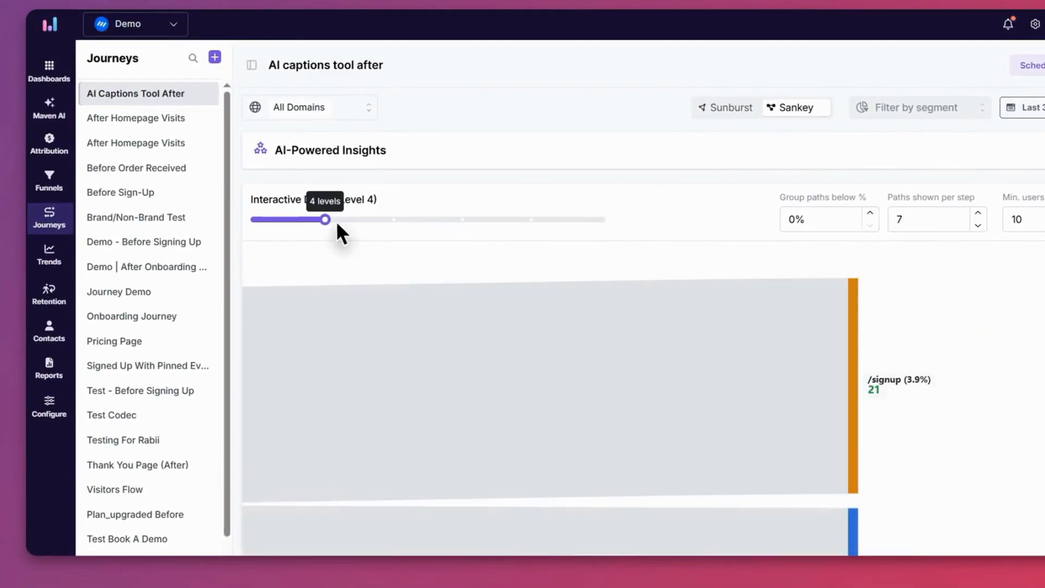
click(394, 219)
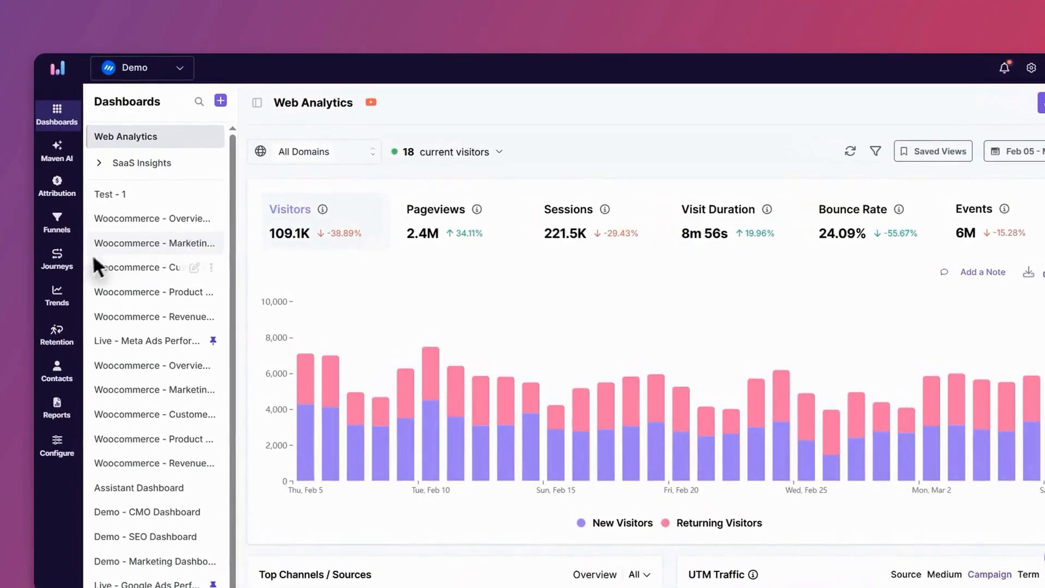
Step: Start a new journey named "After homepage visits" with the description "What users did after visiting the homepage"
click(69, 264)
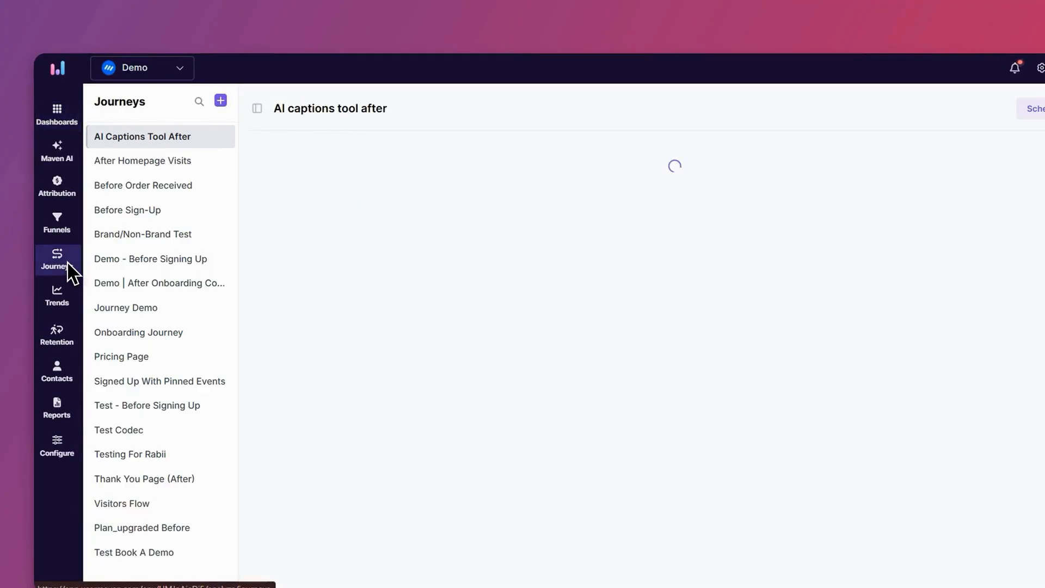
click(215, 99)
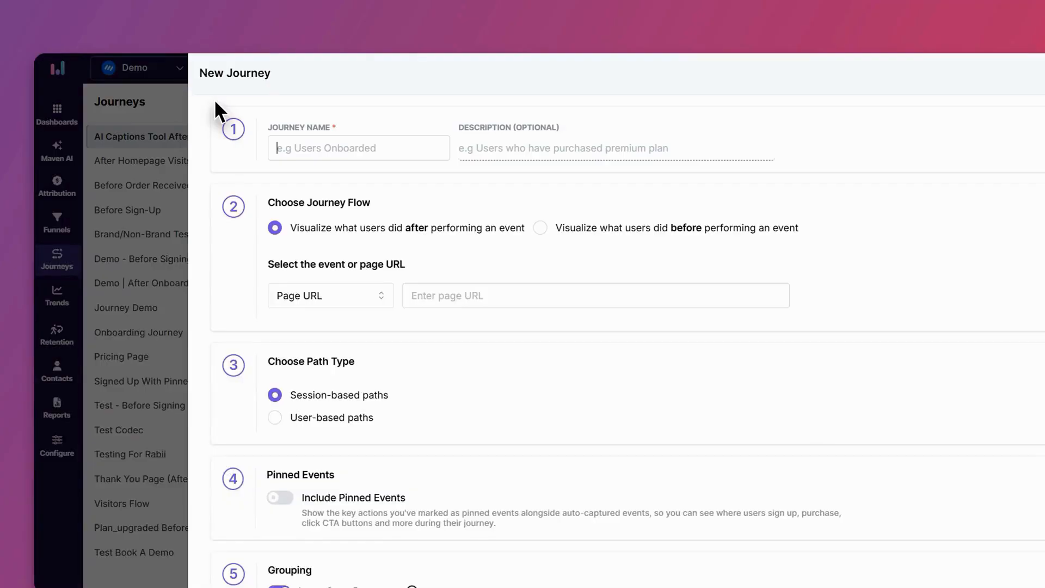
click(301, 148)
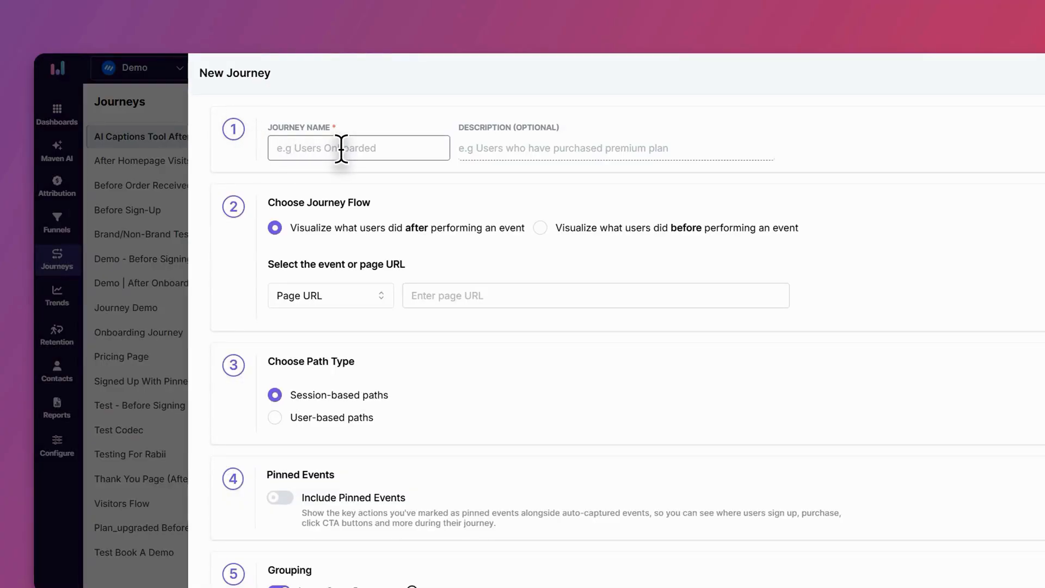
text(After homepage visits)
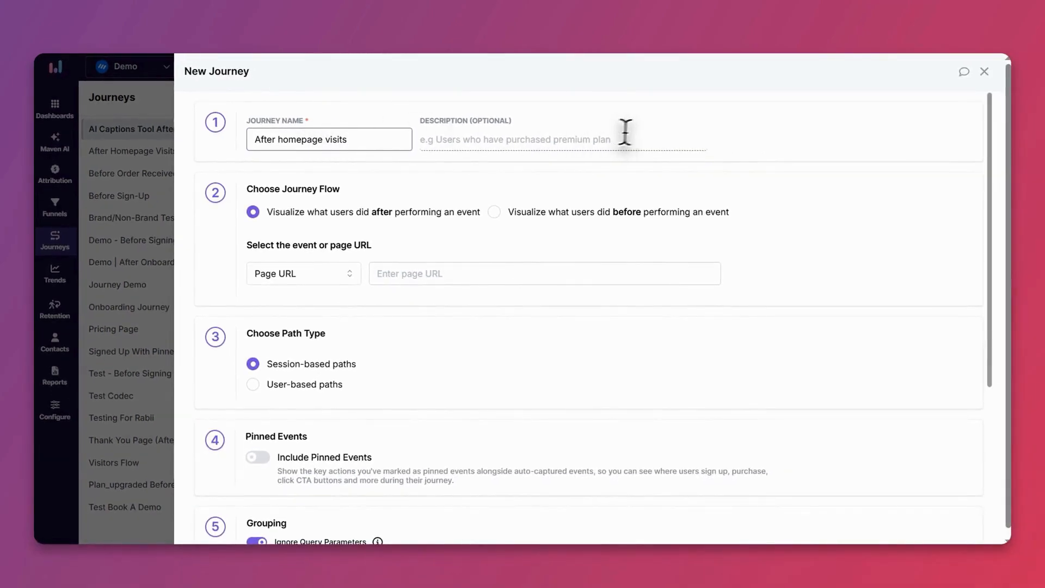
click(908, 55)
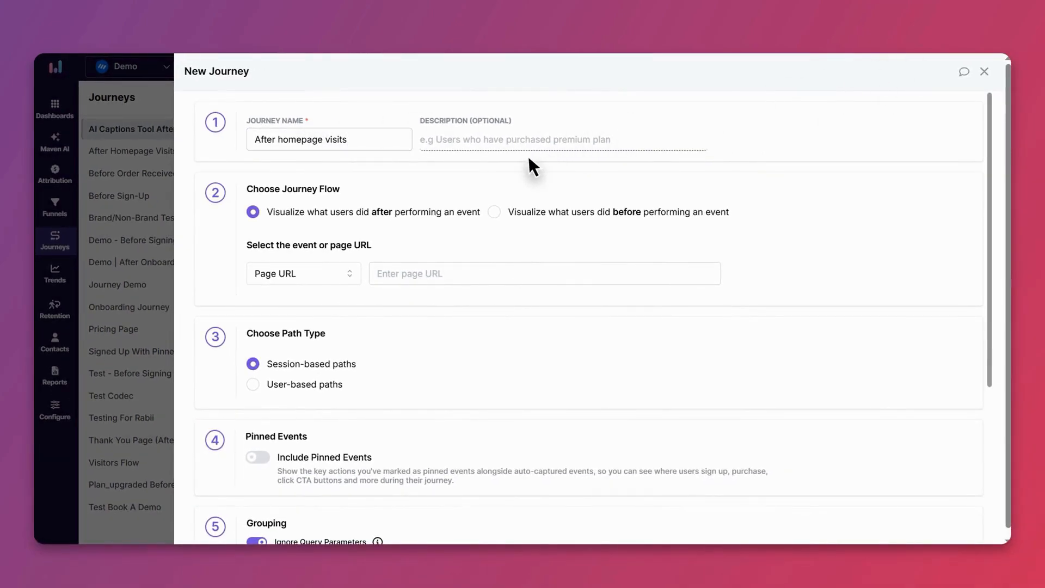
click(472, 140)
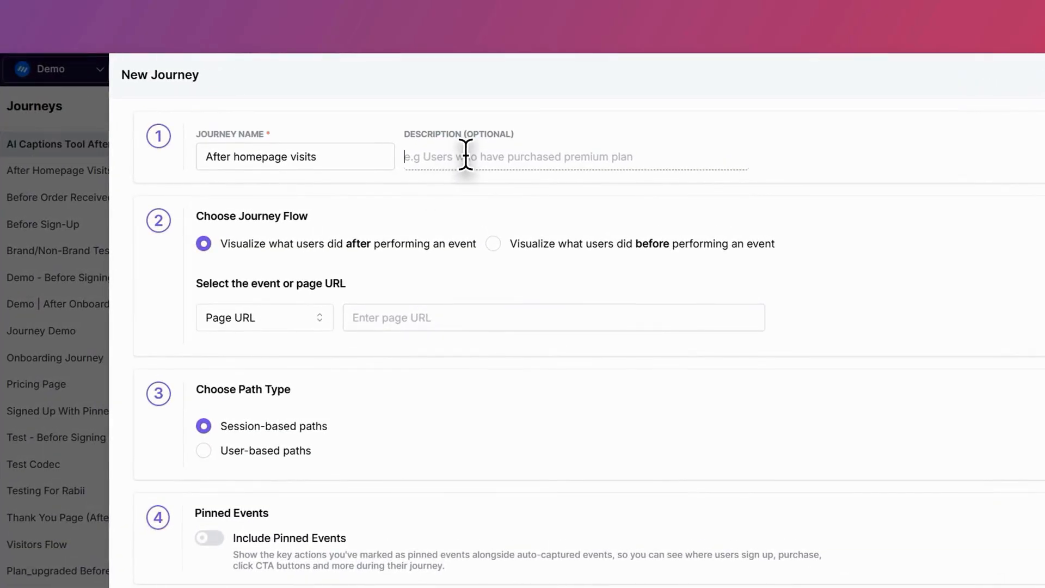
text(What users did after visiting the homepage)
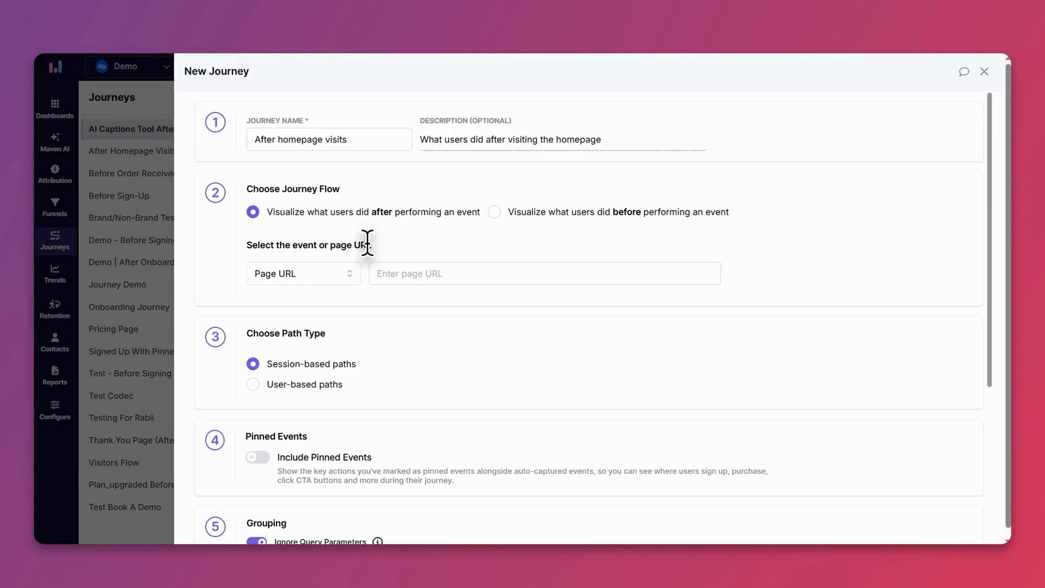
click(309, 267)
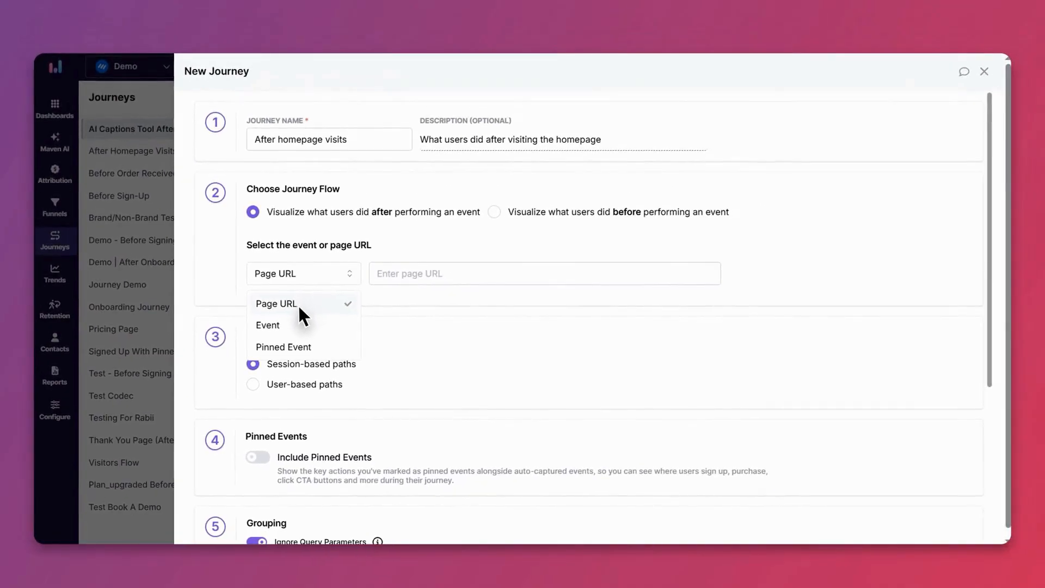
click(433, 273)
text(conten)
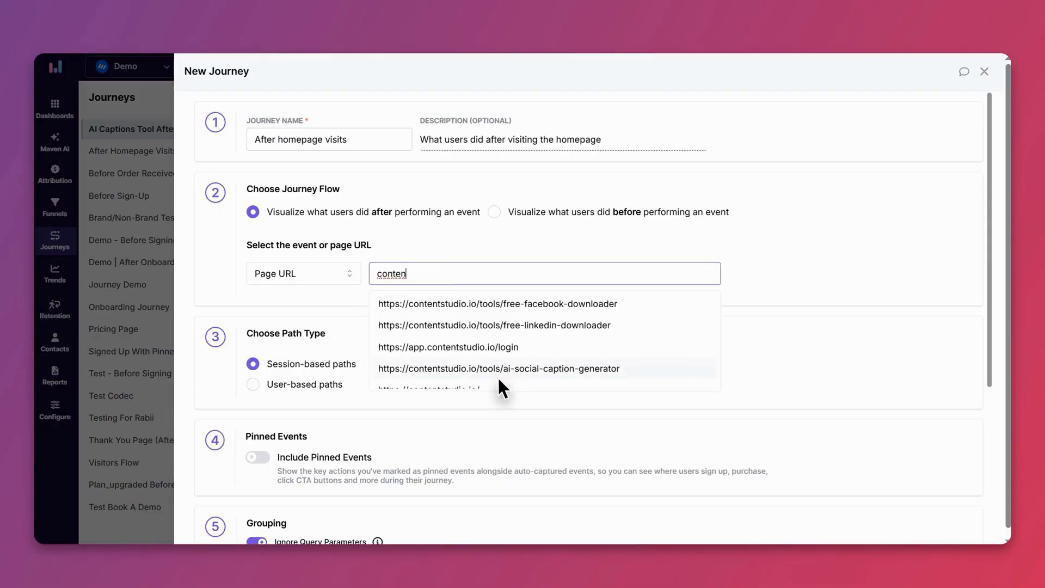
scroll(497, 375, down, 2)
click(509, 330)
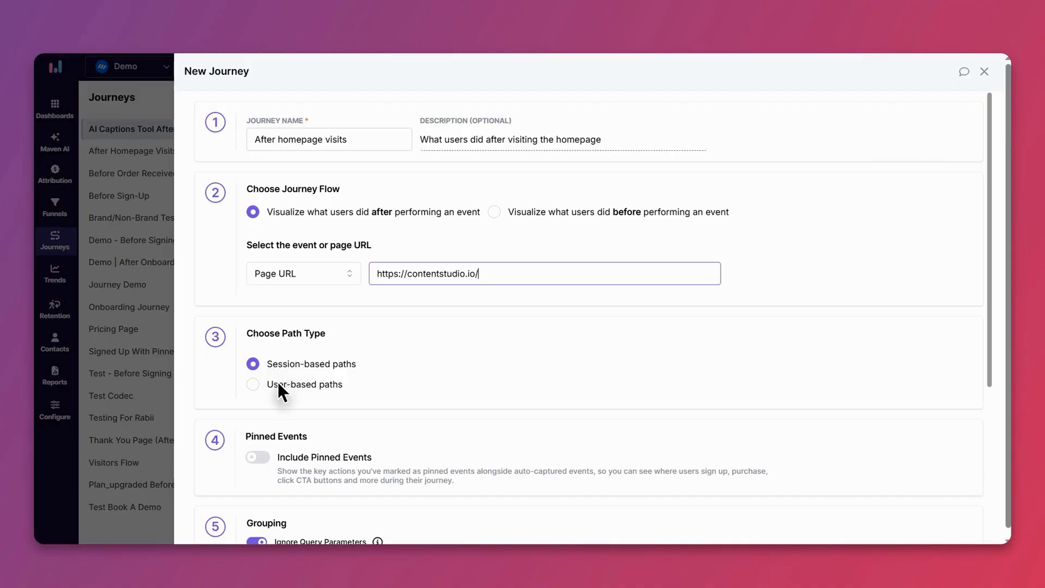
Step: Choose session-based paths for the new journey and include pinned events
scroll(366, 391, down, 3)
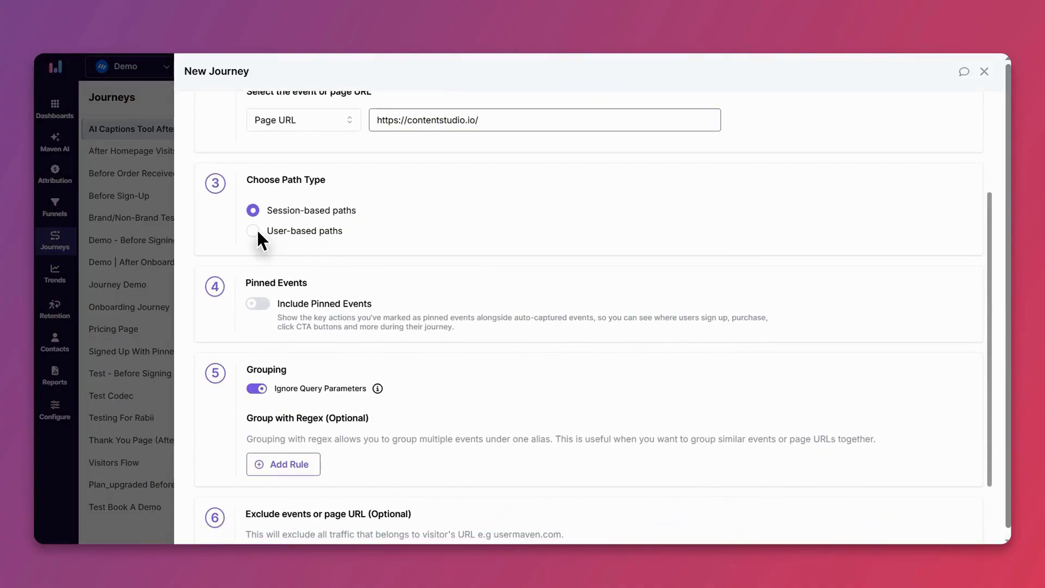
click(254, 210)
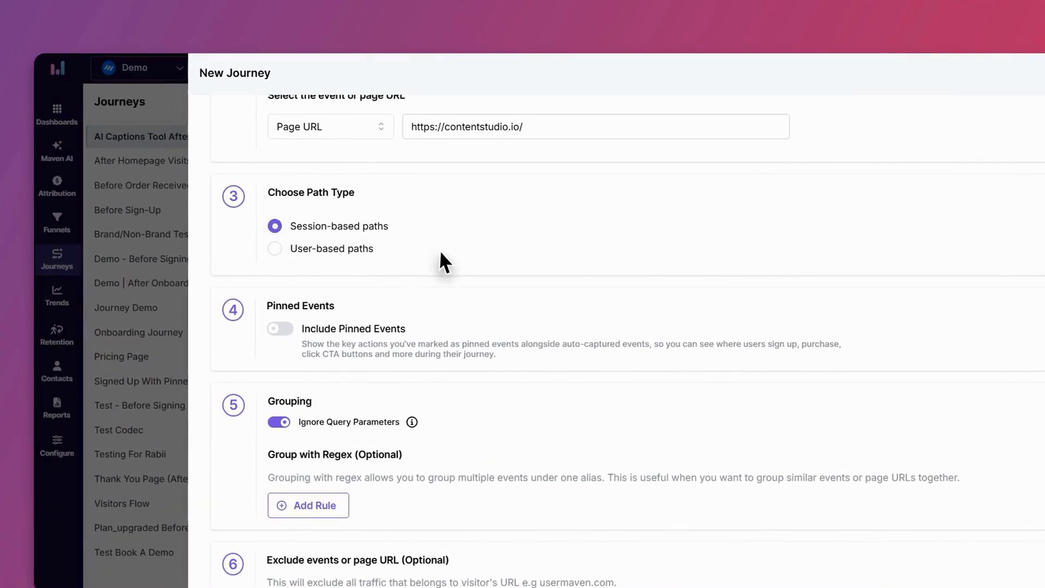
scroll(406, 234, down, 2)
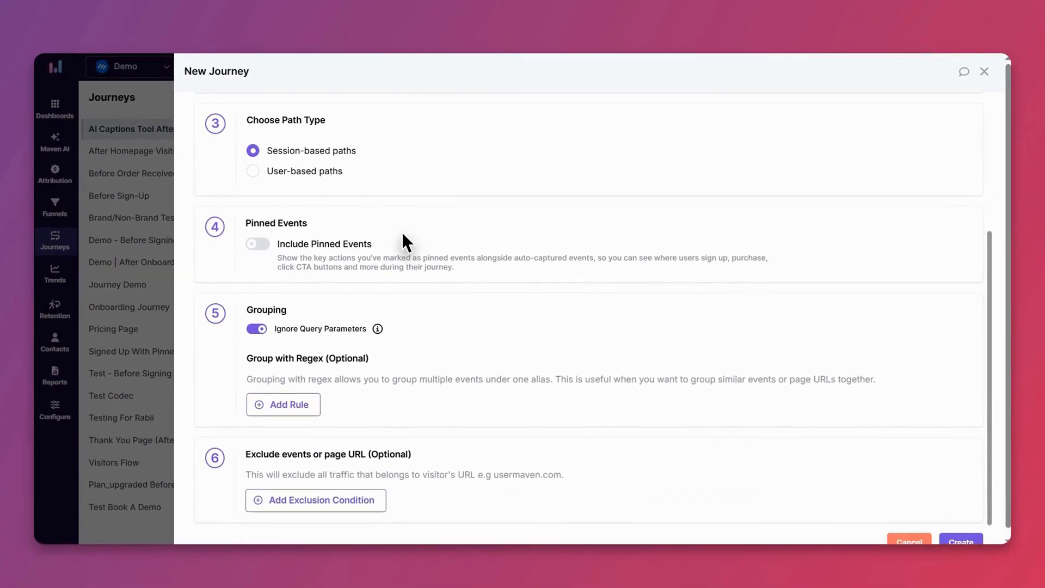
click(259, 245)
scroll(419, 272, down, 1)
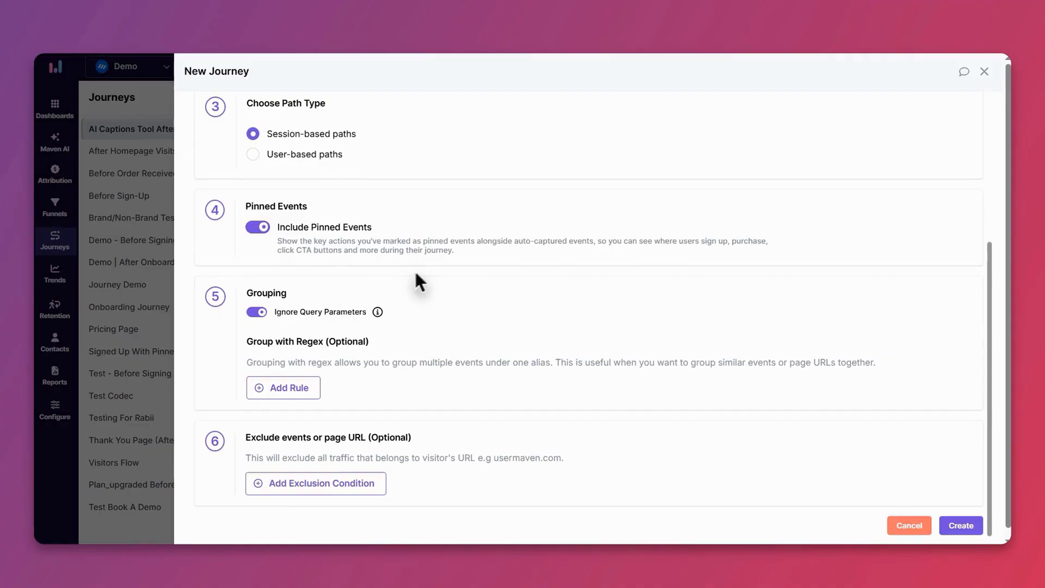
Step: Check what Ignore Query Parameters does and add a blank regex grouping rule
mouse_move(376, 313)
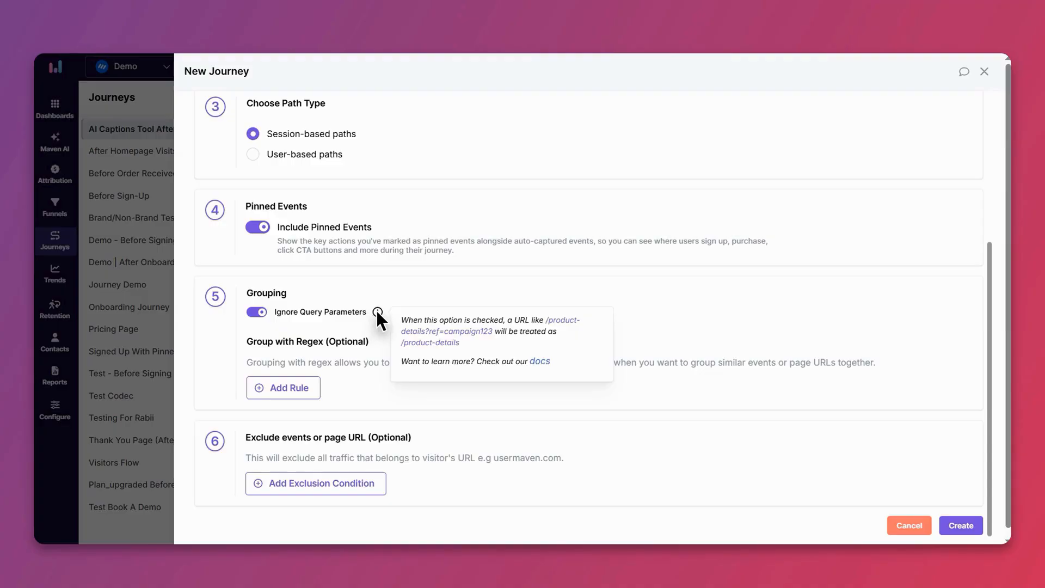
click(304, 381)
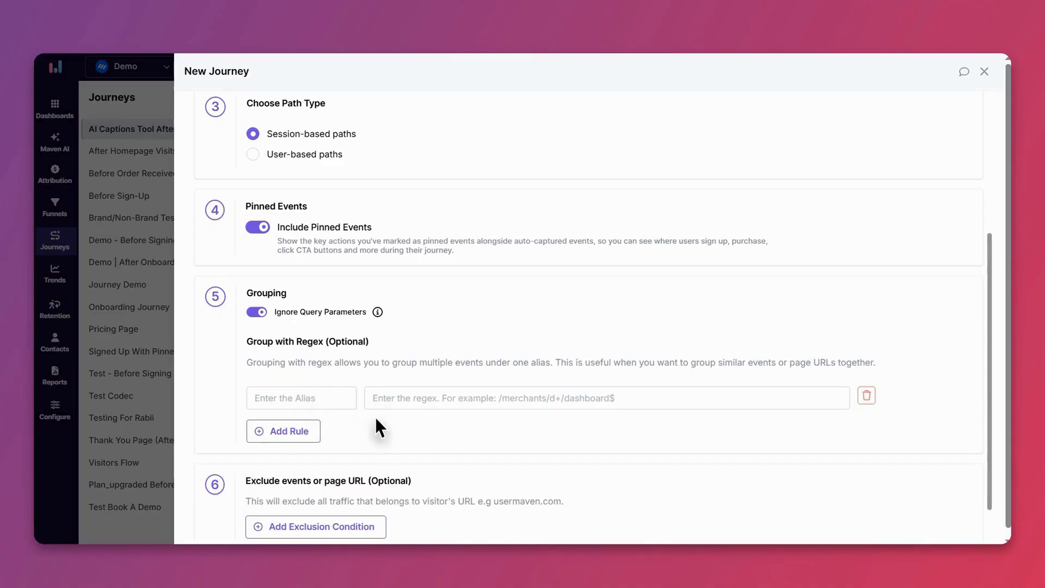
scroll(375, 418, down, 1)
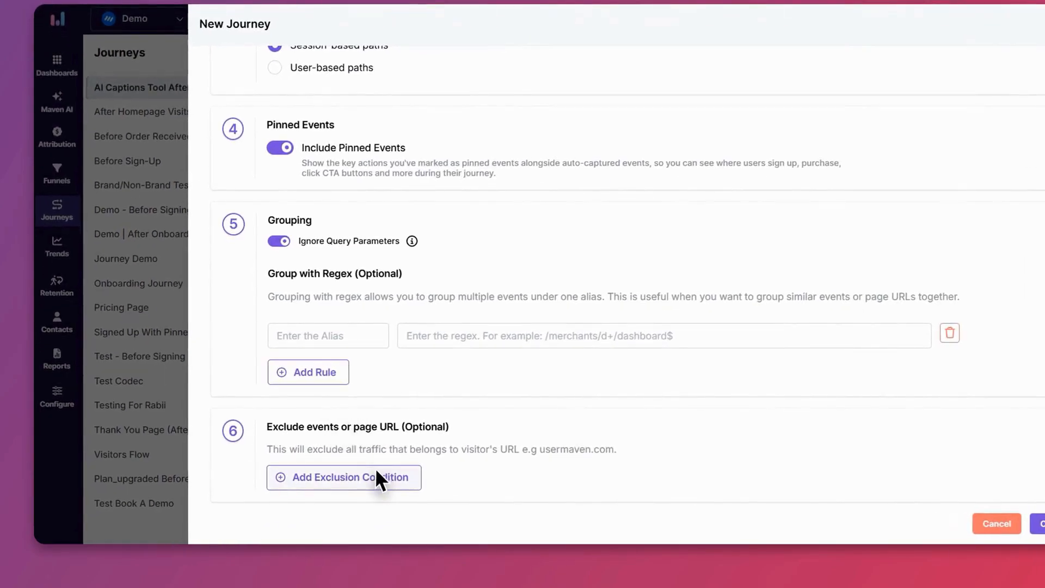
Step: Add a blank exclusion condition of type Page URL and create the journey
click(377, 471)
click(387, 443)
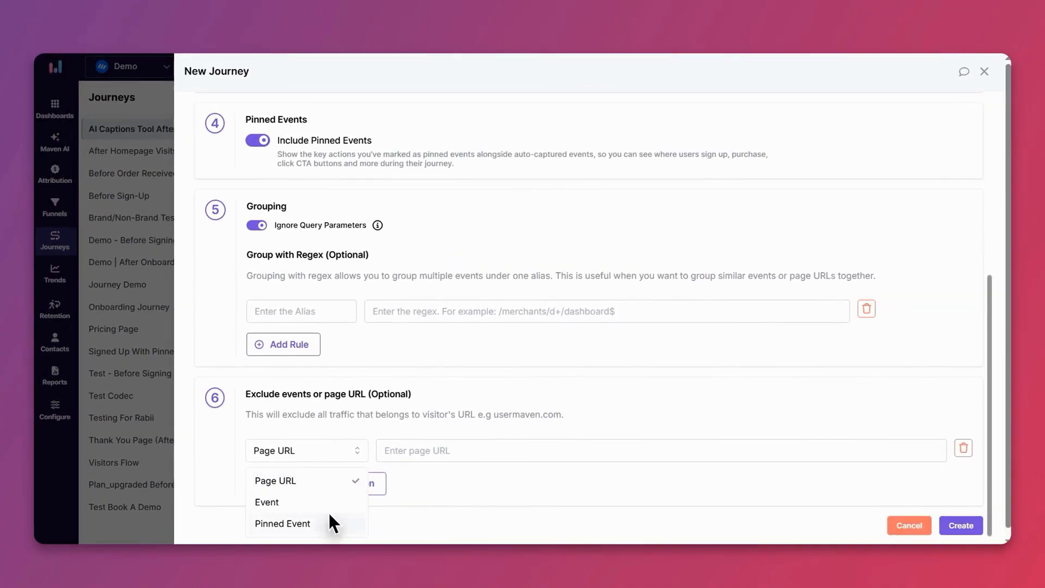
click(394, 523)
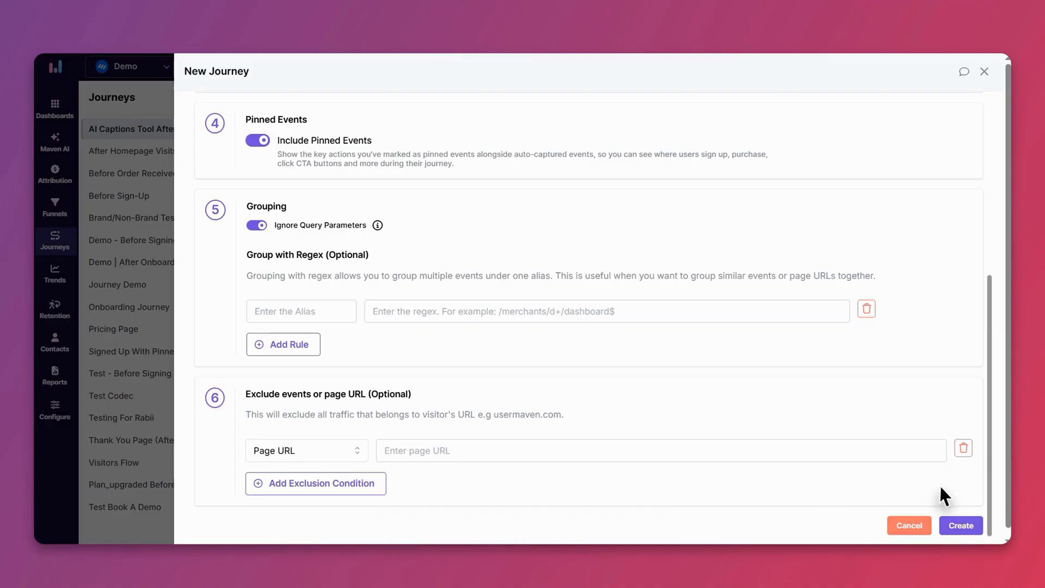
click(957, 522)
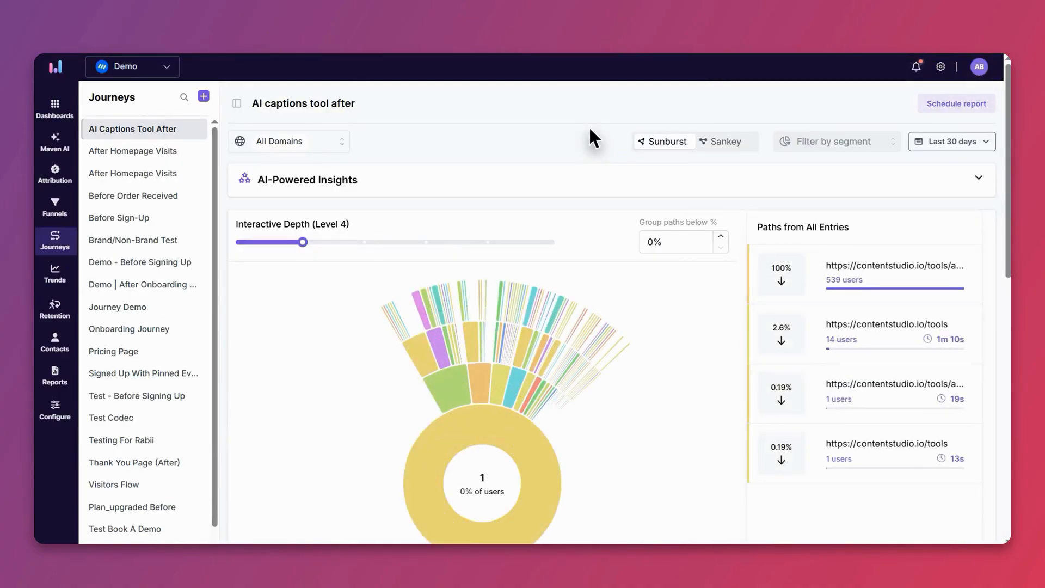
Step: Switch the AI captions tool after journey to the Sankey view and set its Interactive Depth to level 6
scroll(589, 130, down, 2)
scroll(589, 128, up, 1)
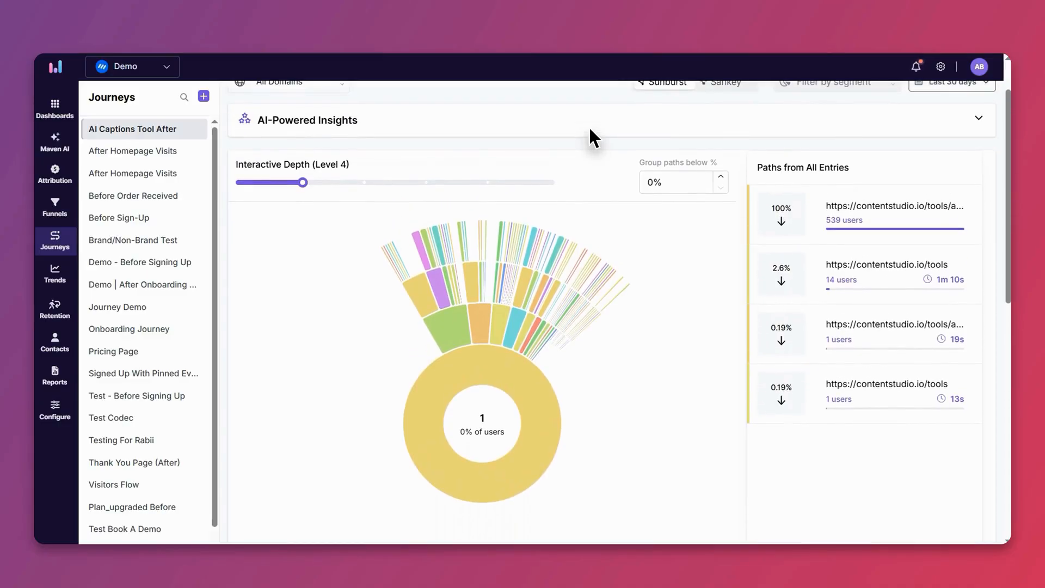
scroll(658, 90, up, 2)
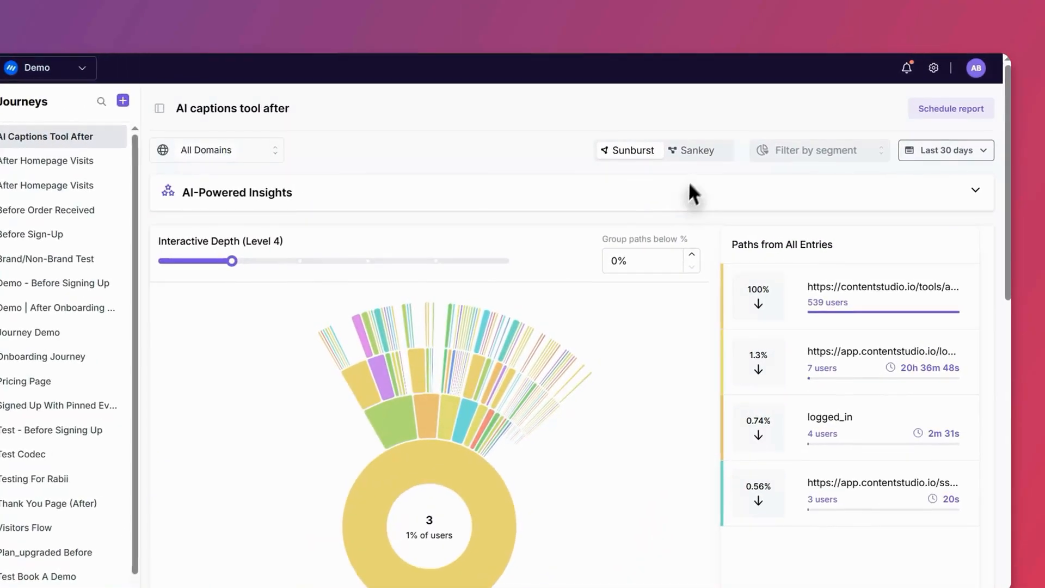
click(699, 152)
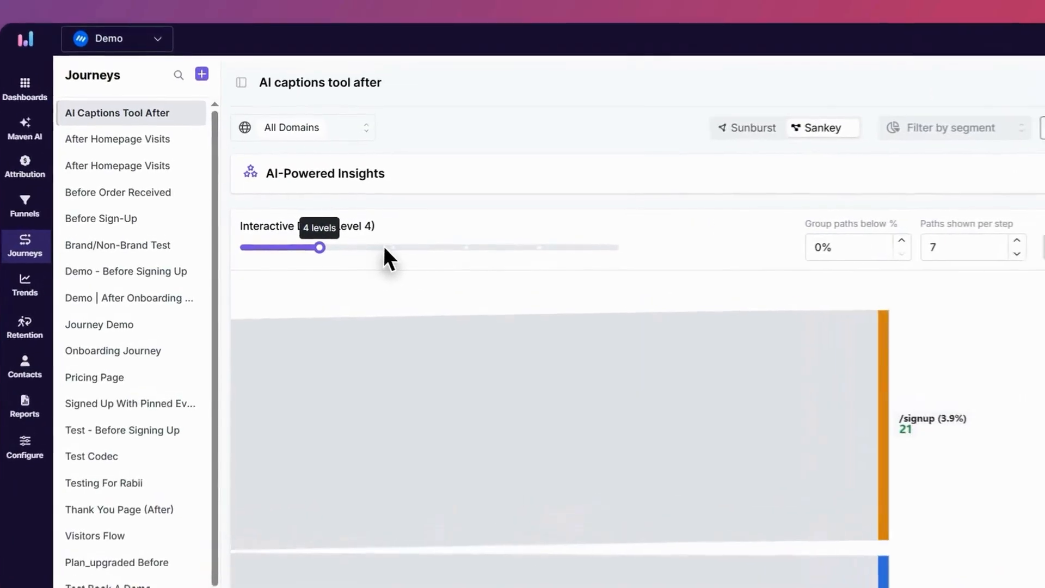
click(362, 243)
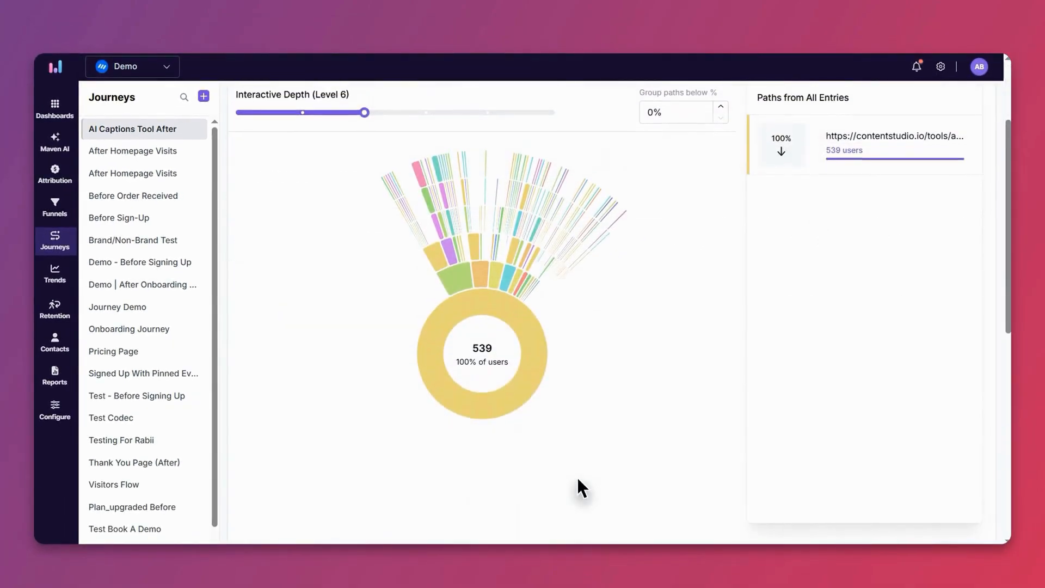
Step: Examine the Sunburst chart and the later steps in the table of most commonly taken paths
scroll(577, 478, up, 1)
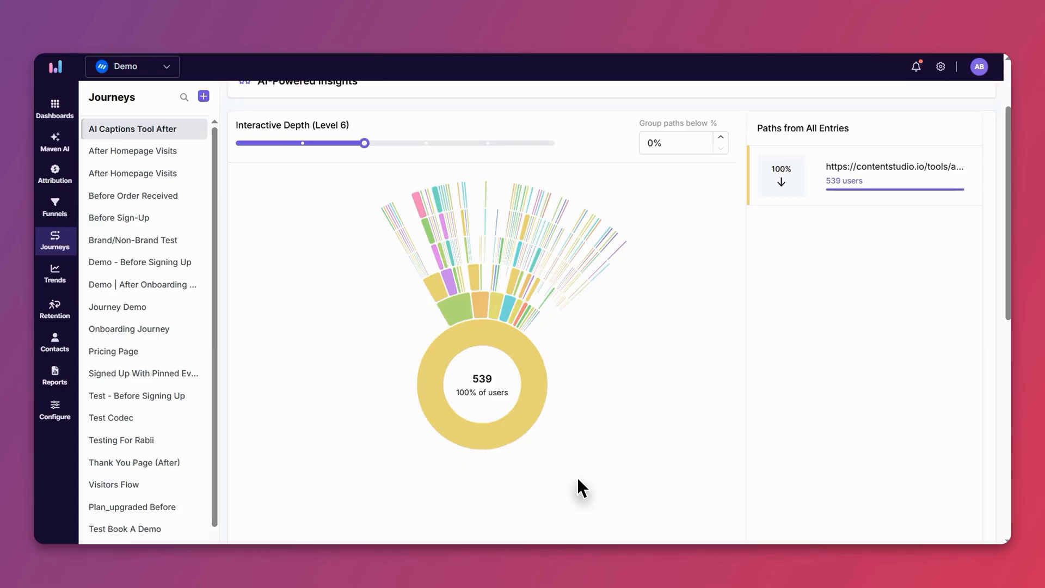
mouse_move(540, 375)
scroll(601, 363, down, 10)
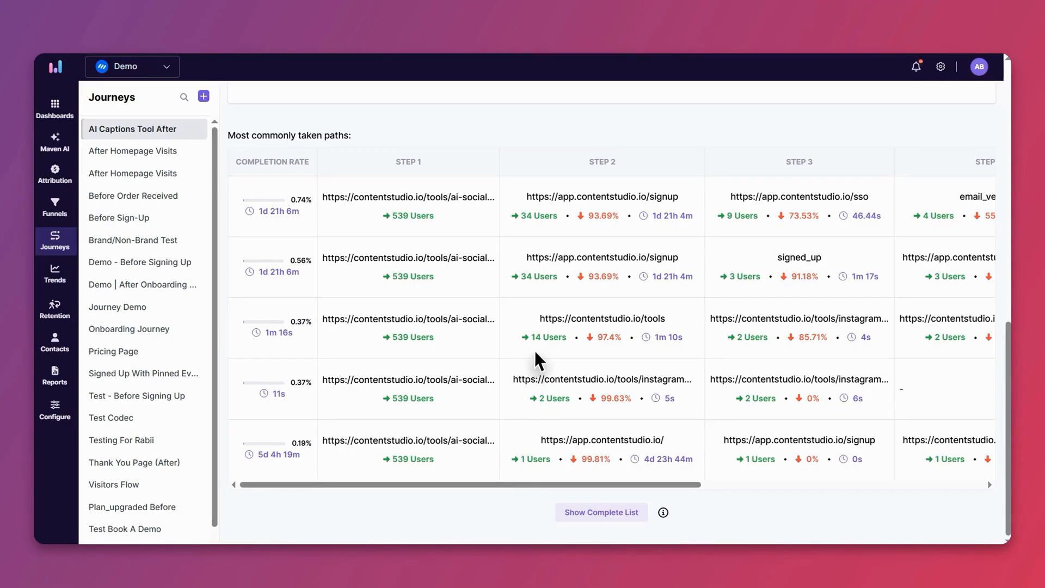
drag(604, 483, 810, 484)
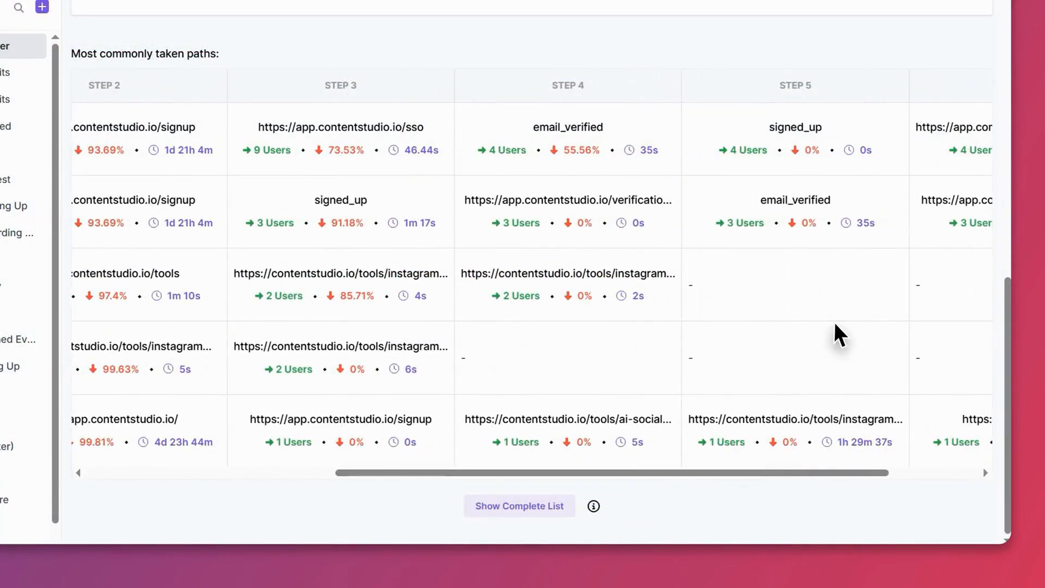
Step: Browse the User segments available for filtering the journey
scroll(833, 328, up, 10)
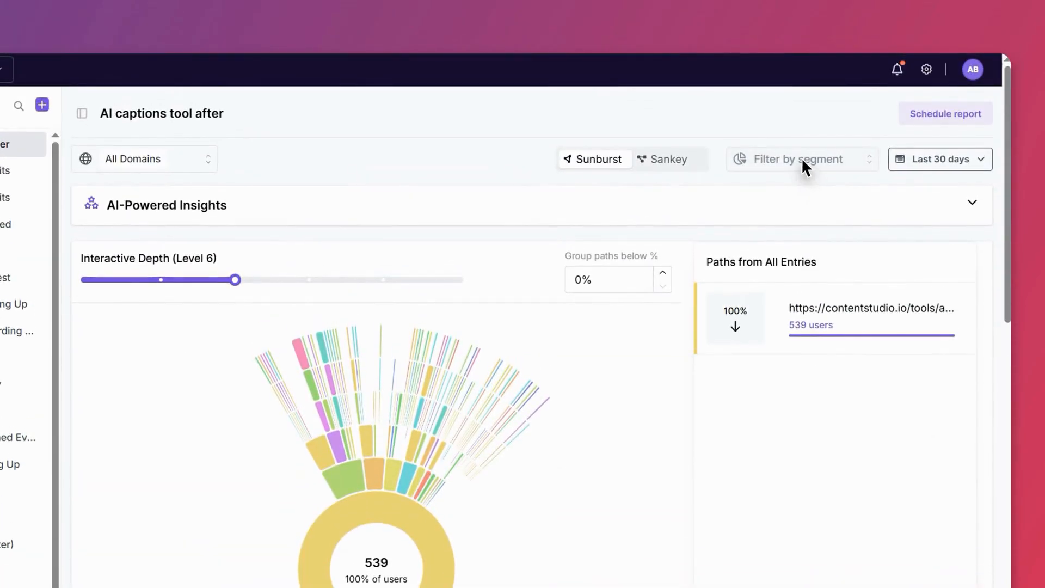
click(801, 157)
click(839, 229)
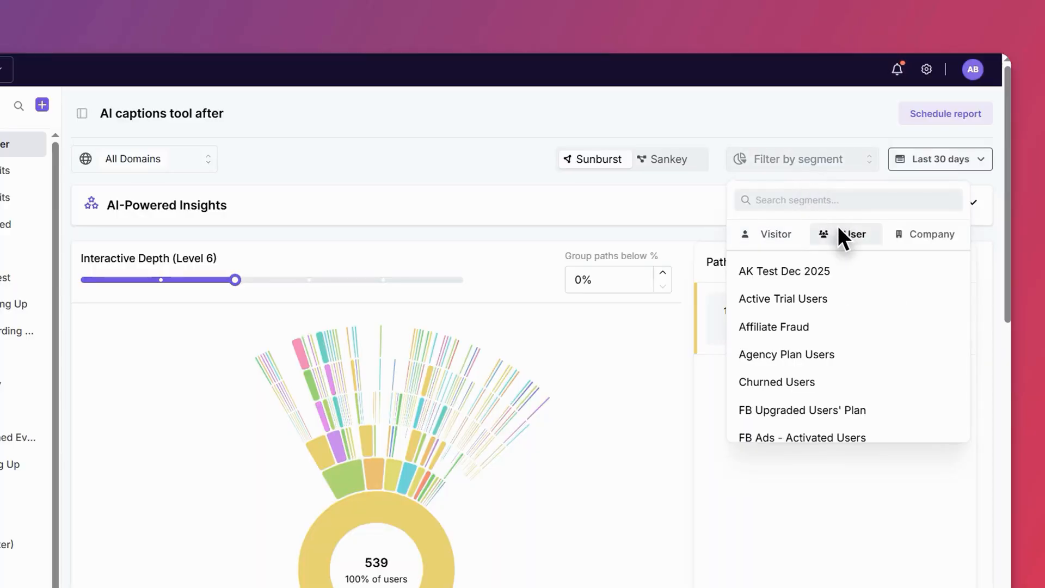
scroll(818, 322, down, 3)
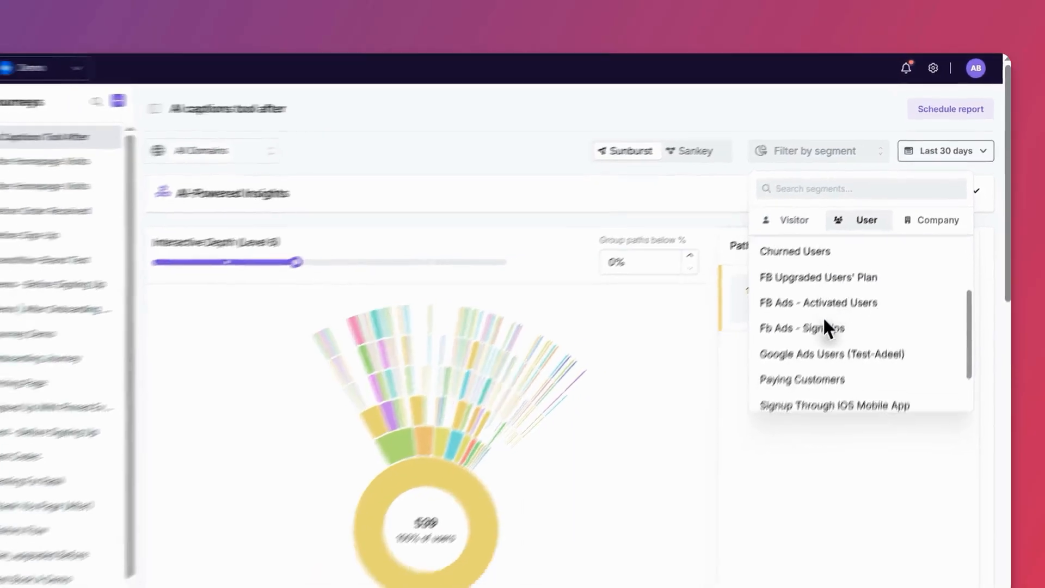
scroll(824, 326, down, 2)
Step: Review the date range choices, including the custom calendar range, and cancel without applying one
click(909, 142)
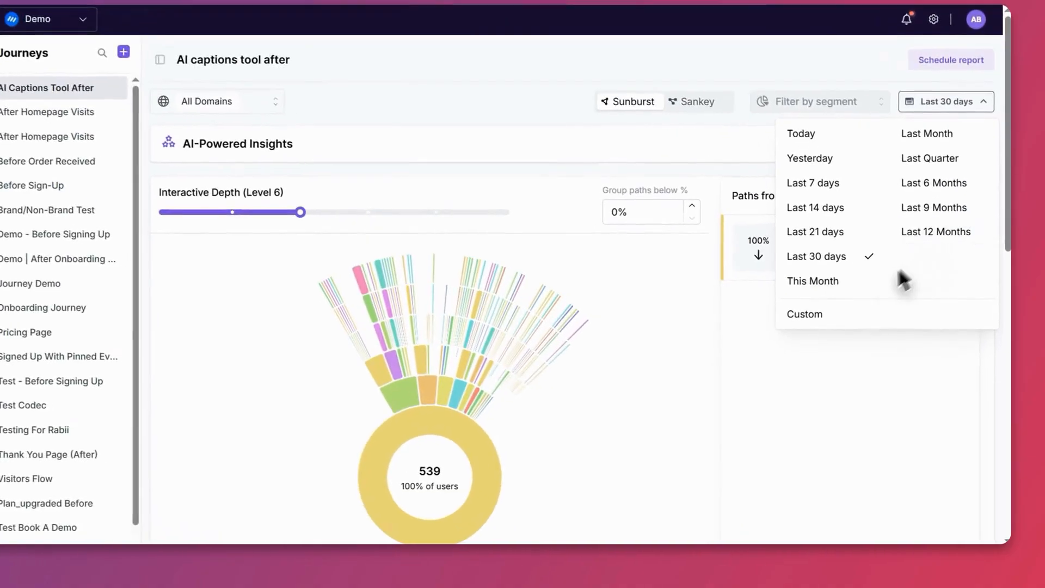
click(818, 316)
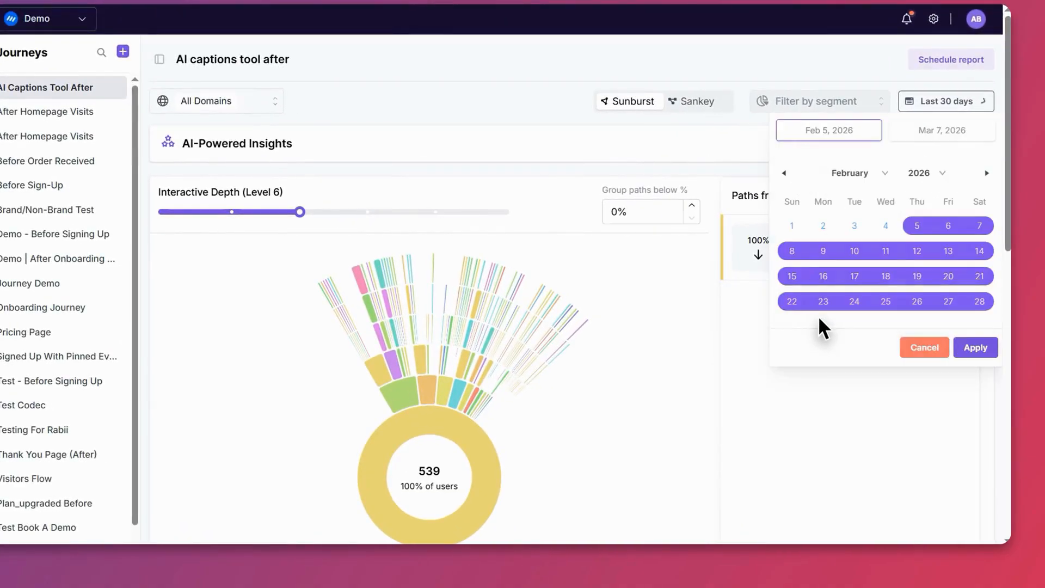
click(924, 345)
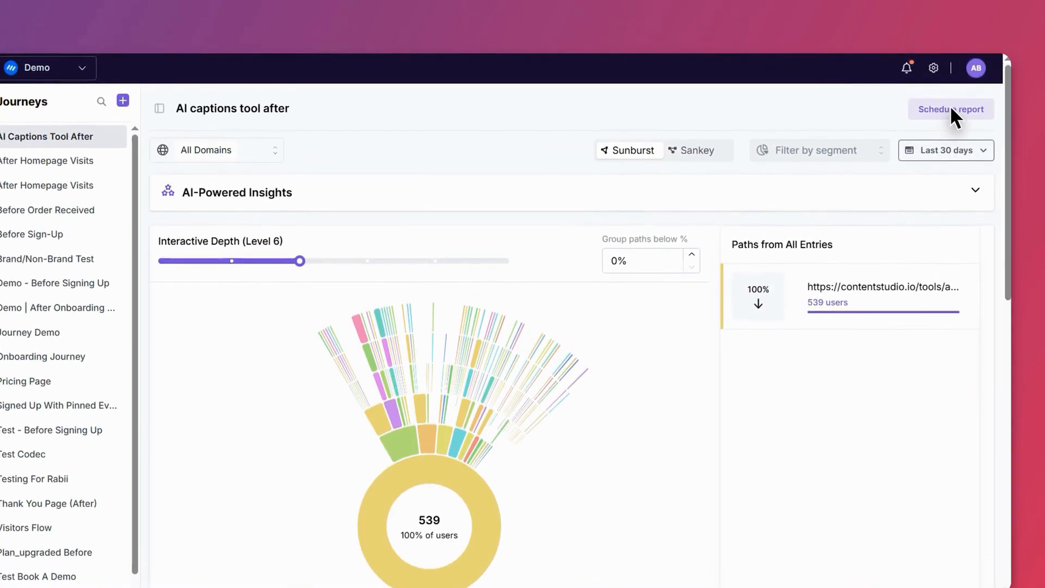
Step: Open a scheduled report for this journey and review its schedule and notification settings
click(948, 107)
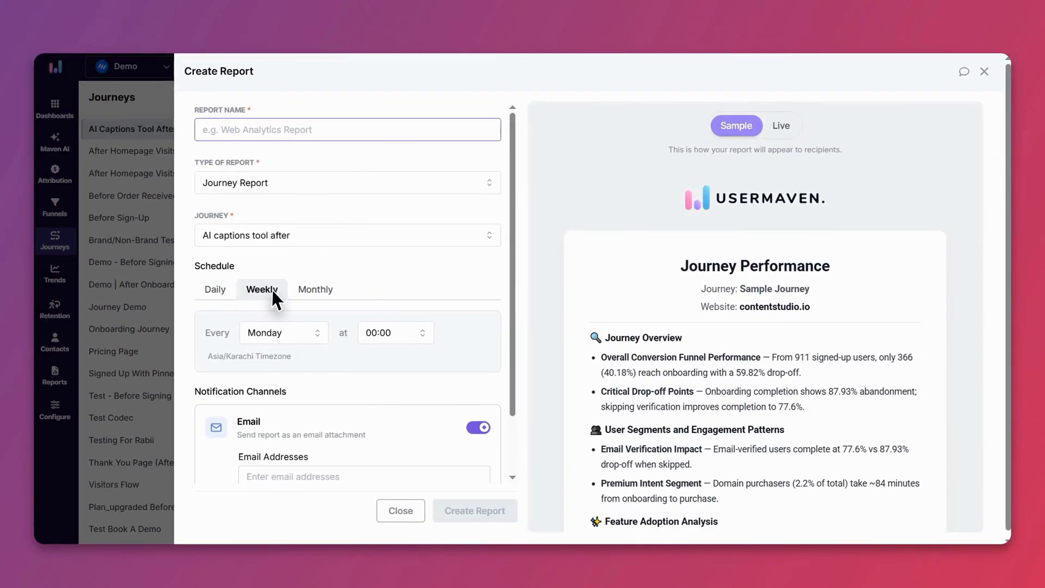
scroll(304, 288, down, 1)
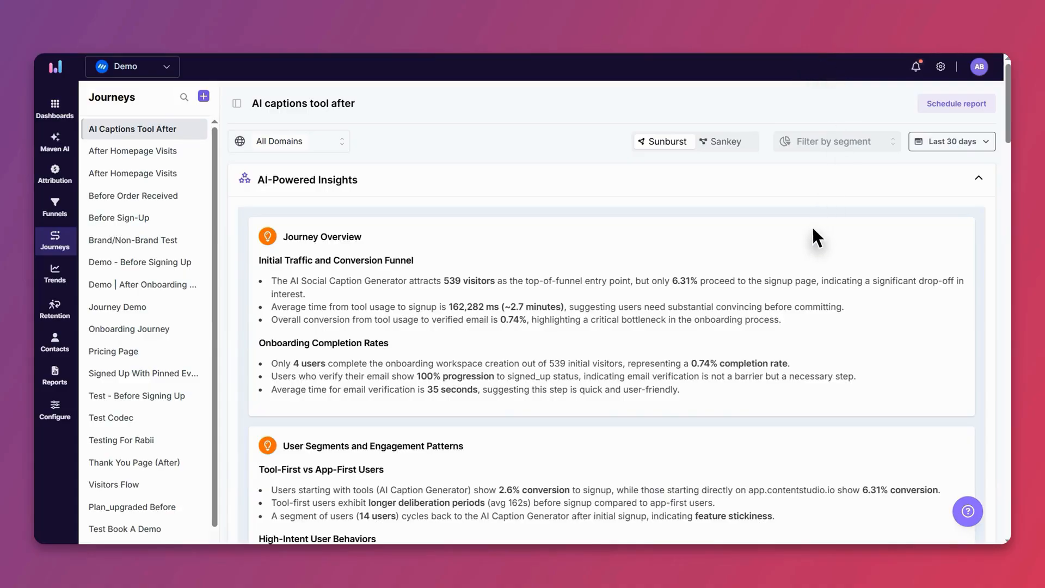
Step: Read through the journey's AI-Powered Insights, from Journey Overview down to Feature Adoption Enhancement
scroll(812, 227, down, 2)
scroll(813, 228, down, 3)
scroll(812, 228, down, 6)
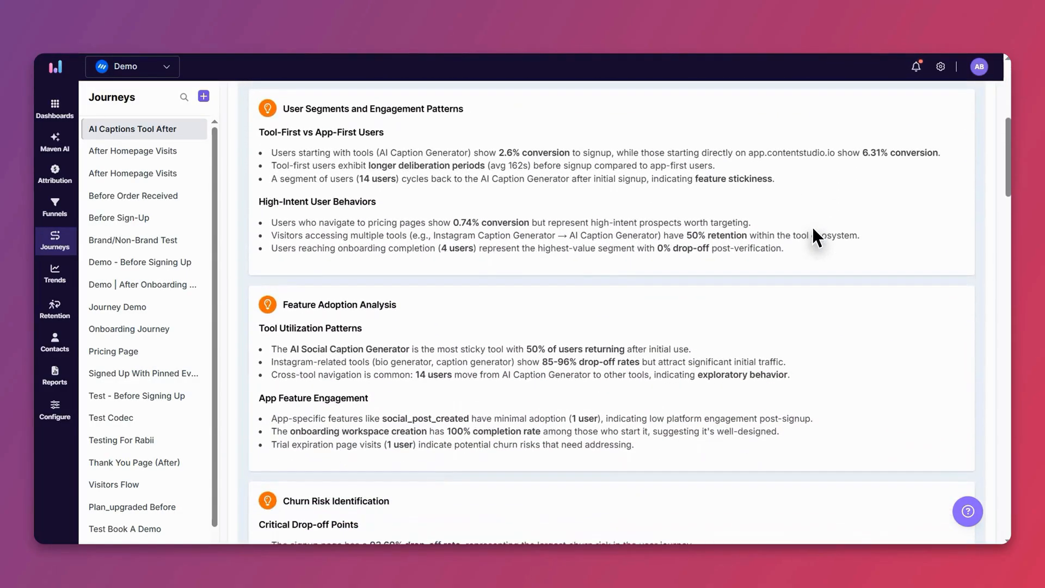
scroll(812, 227, down, 9)
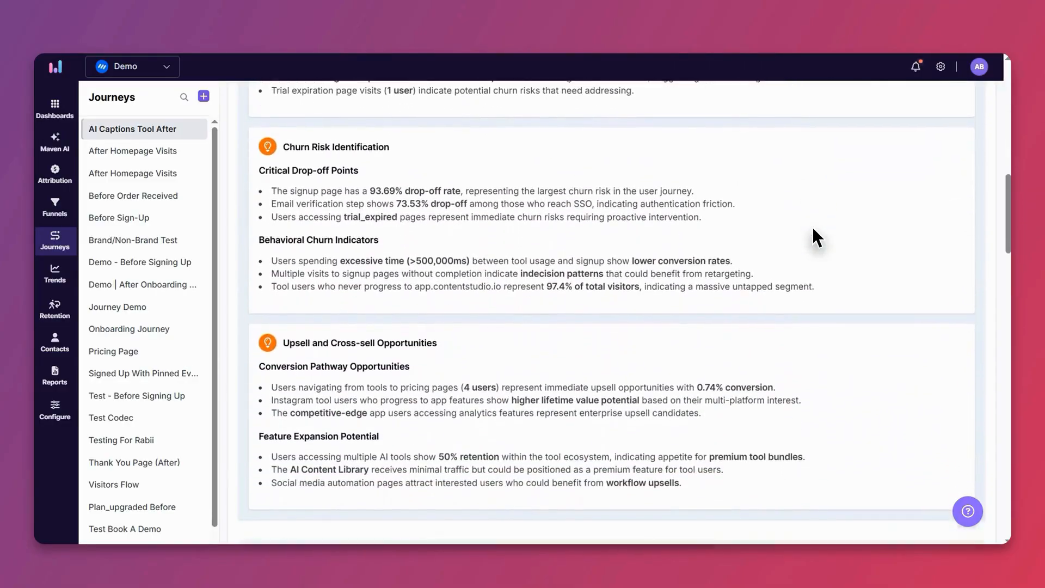
scroll(812, 226, down, 10)
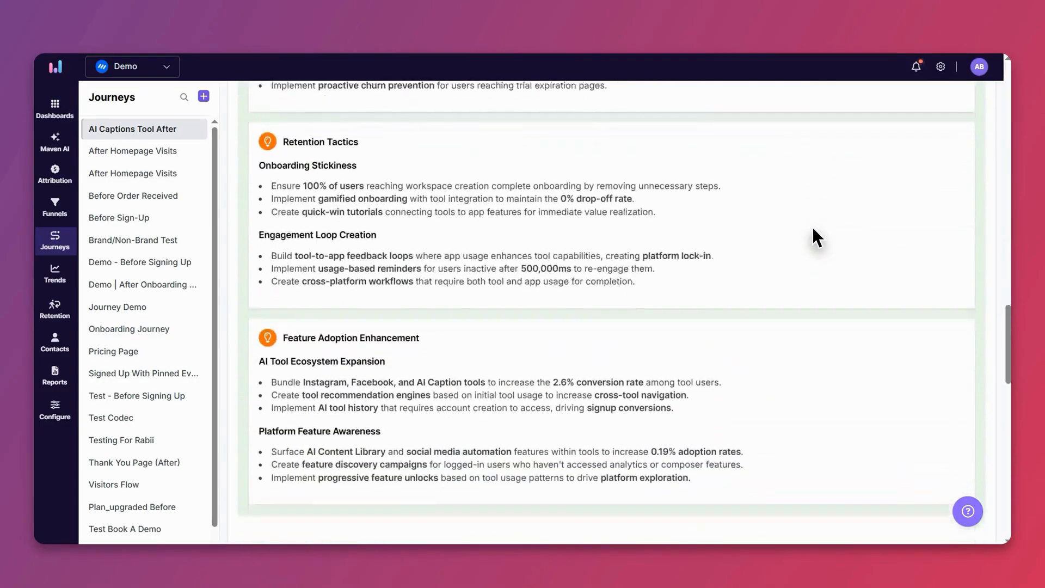